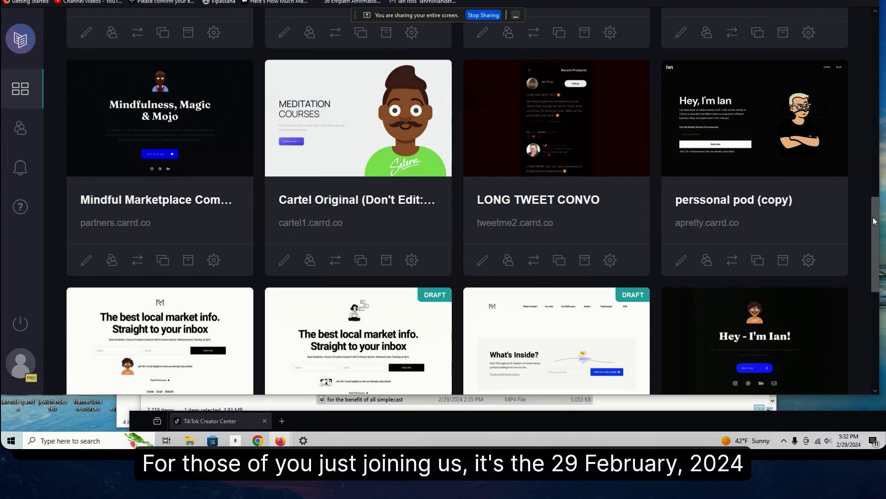
- Browse the live Meditation Courses site, then close it to return to the sites dashboard
{"action": "scroll", "coordinate": [879, 195], "scroll_direction": "up", "scroll_amount": 4}
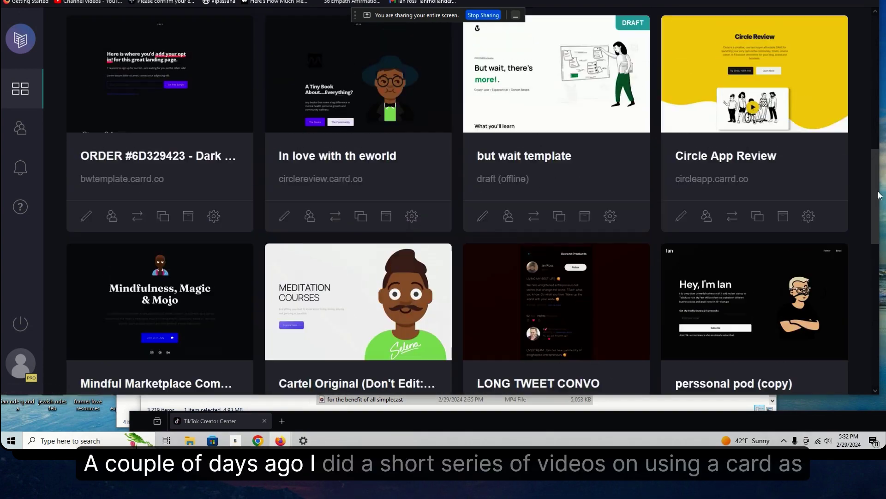
{"action": "scroll", "coordinate": [879, 195], "scroll_direction": "up", "scroll_amount": 5}
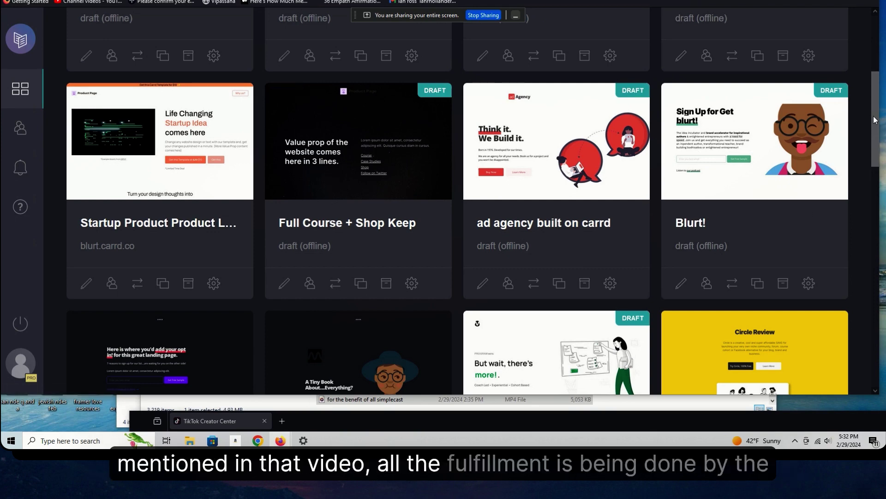
{"action": "left_click_drag", "start_coordinate": [874, 120], "coordinate": [877, 154]}
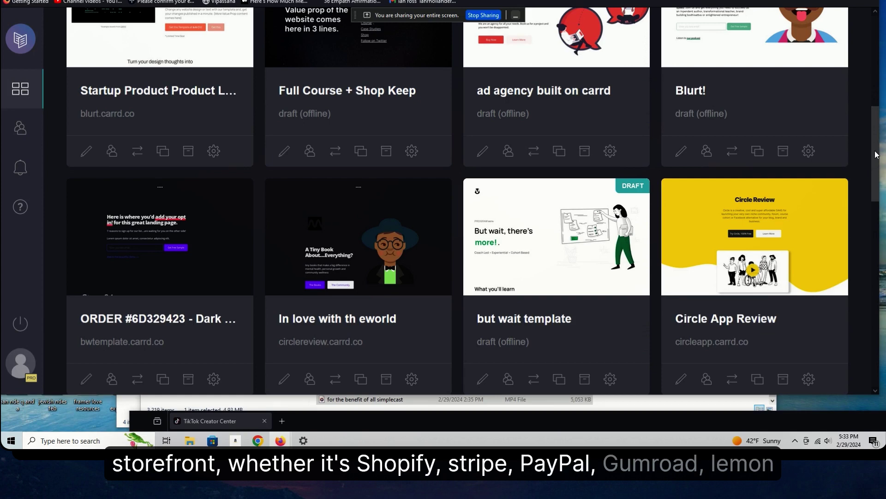
{"action": "left_click_drag", "start_coordinate": [876, 155], "coordinate": [873, 257]}
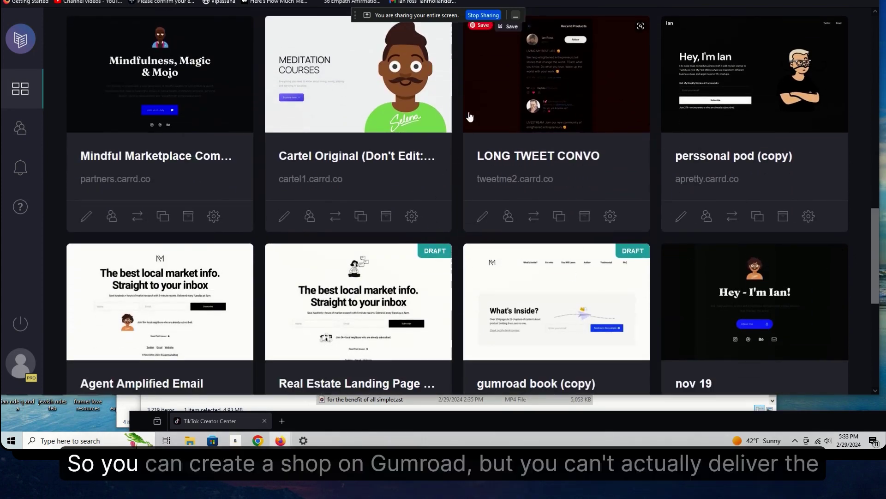
{"action": "left_click", "coordinate": [346, 183]}
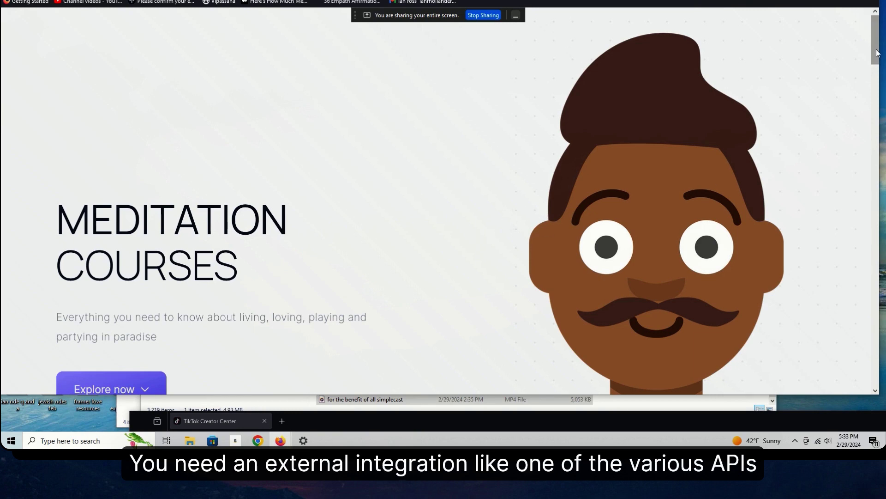
{"action": "key", "text": "ctrl+w"}
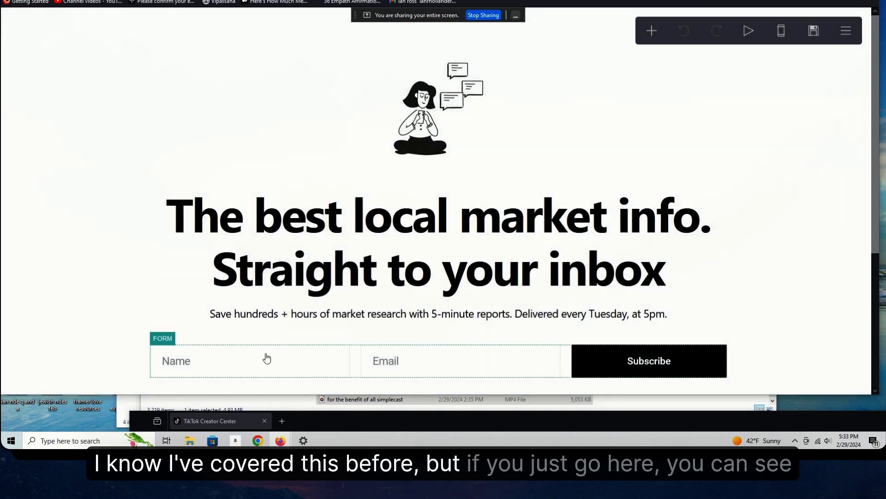
- Open the signup form's settings and review the email services listed under Via Mailchimp
{"action": "left_click", "coordinate": [250, 374]}
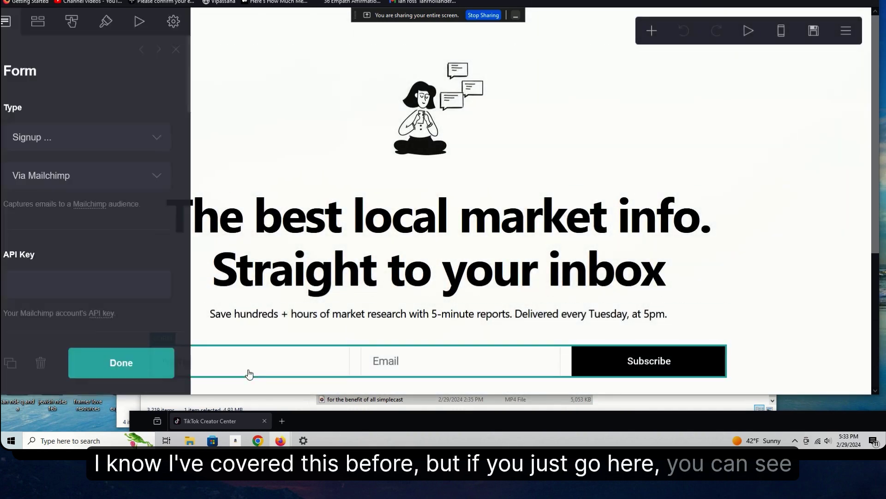
{"action": "left_click", "coordinate": [107, 182]}
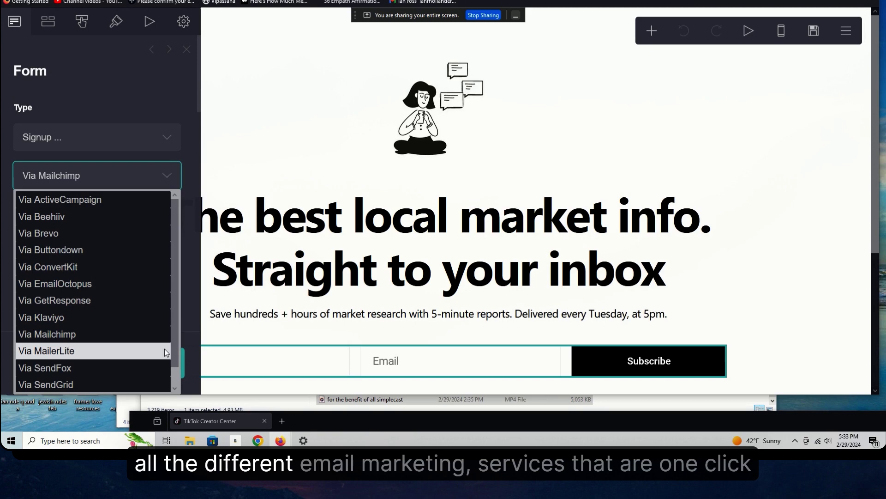
{"action": "scroll", "coordinate": [173, 343], "scroll_direction": "down", "scroll_amount": 1}
{"action": "scroll", "coordinate": [176, 220], "scroll_direction": "up", "scroll_amount": 1}
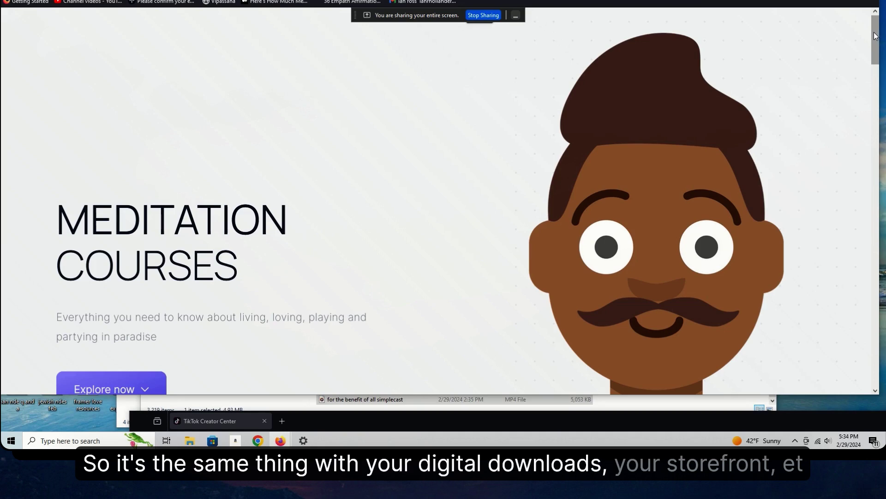
- Scroll the live Meditation Courses page down to the course listings and back up to the top
{"action": "left_click_drag", "start_coordinate": [875, 36], "coordinate": [841, 364]}
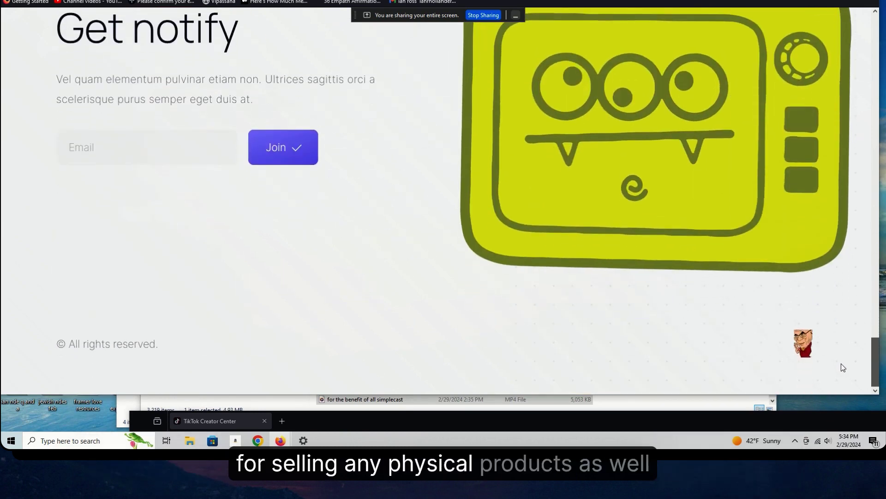
{"action": "left_click_drag", "start_coordinate": [841, 364], "coordinate": [831, 279]}
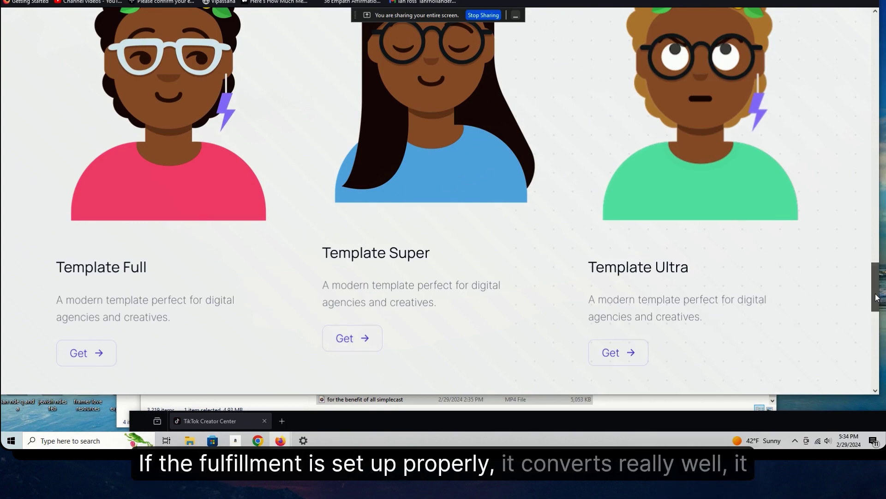
{"action": "left_click_drag", "start_coordinate": [876, 289], "coordinate": [849, 48]}
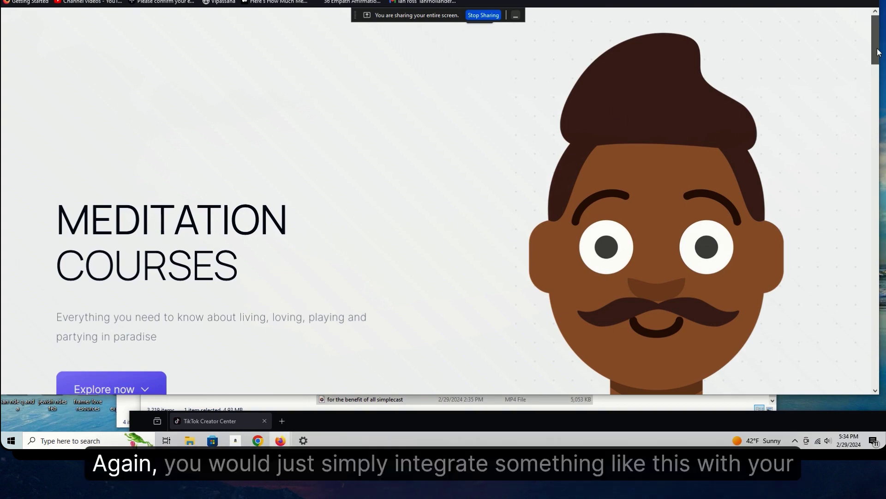
{"action": "left_click_drag", "start_coordinate": [878, 52], "coordinate": [870, 18]}
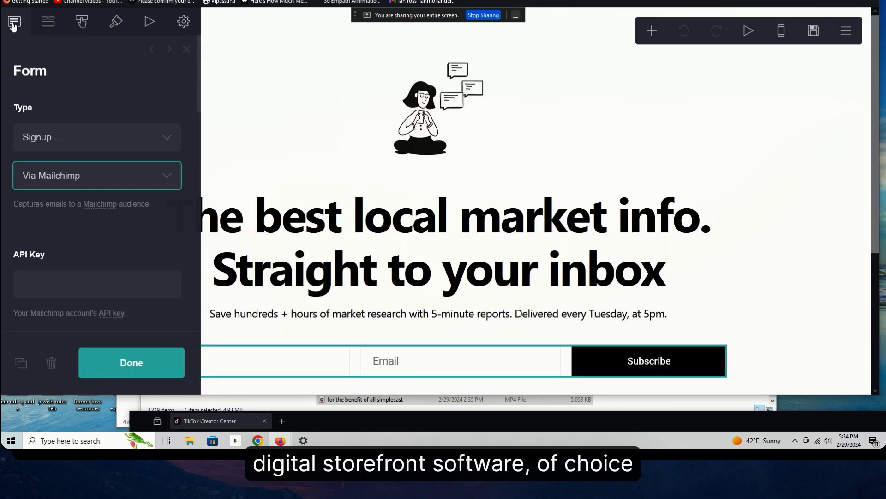
- Leave the editor for the sites dashboard and scroll to find Meditation Courses
{"action": "left_click", "coordinate": [846, 31]}
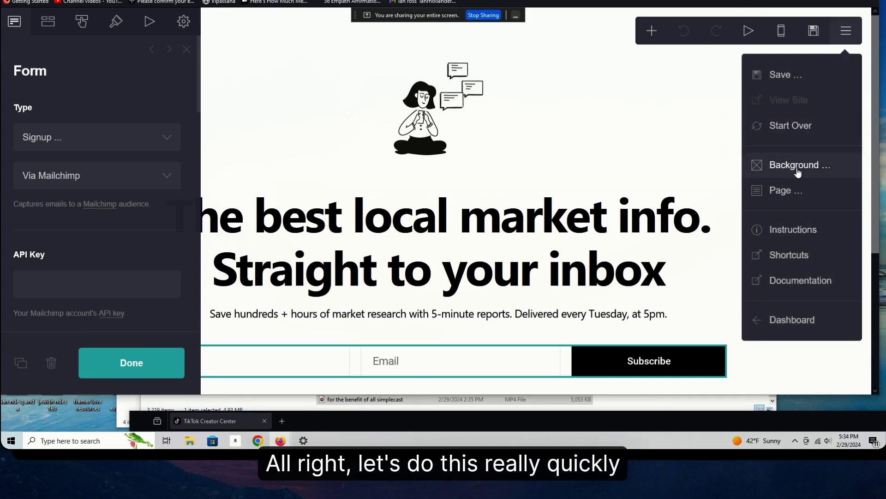
{"action": "left_click", "coordinate": [801, 326]}
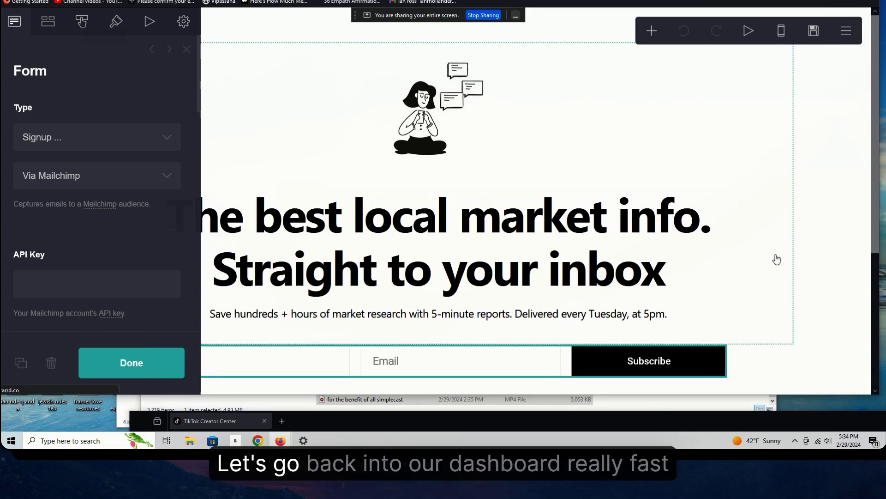
{"action": "scroll", "coordinate": [868, 176], "scroll_direction": "down", "scroll_amount": 10}
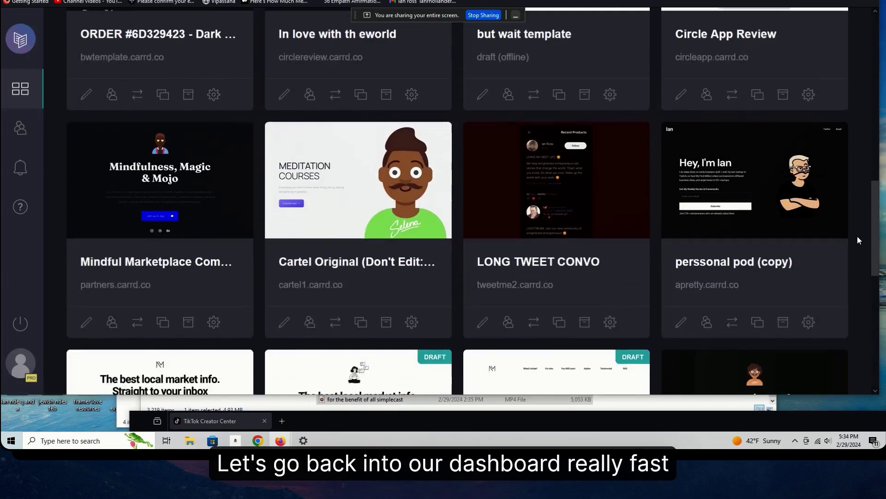
{"action": "scroll", "coordinate": [857, 240], "scroll_direction": "down", "scroll_amount": 3}
- Open the Meditation Courses site in the editor and scroll down to the JANE Meditation Go button
{"action": "left_click", "coordinate": [286, 184]}
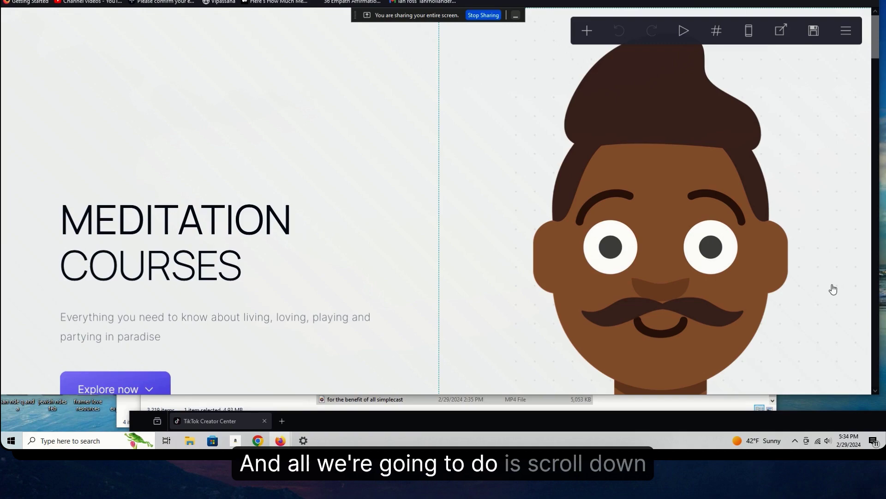
{"action": "scroll", "coordinate": [833, 289], "scroll_direction": "down", "scroll_amount": 10}
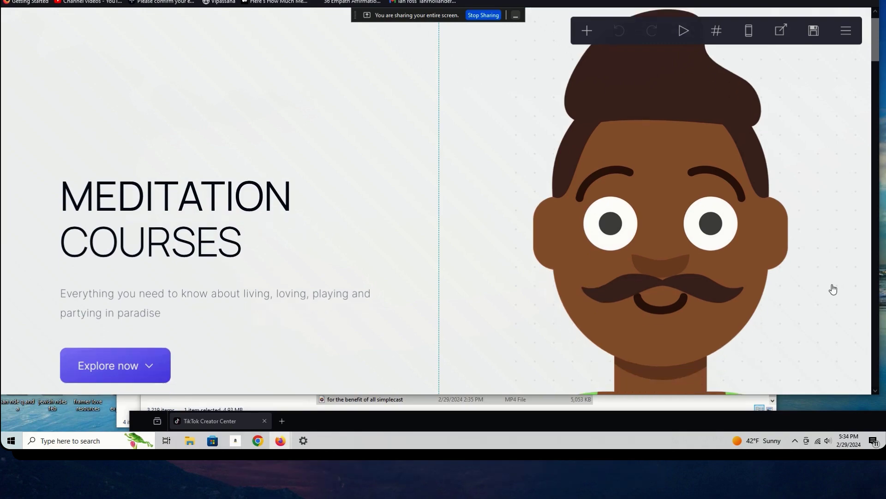
{"action": "scroll", "coordinate": [833, 289], "scroll_direction": "down", "scroll_amount": 4}
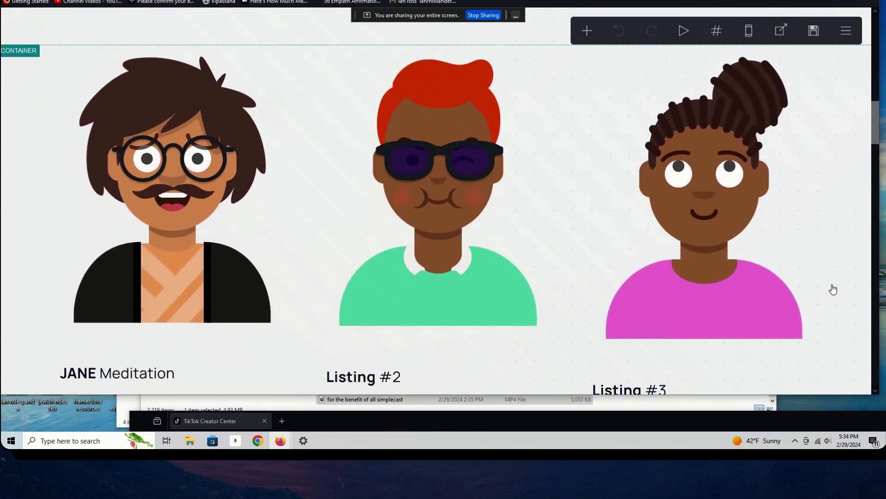
{"action": "scroll", "coordinate": [833, 289], "scroll_direction": "down", "scroll_amount": 3}
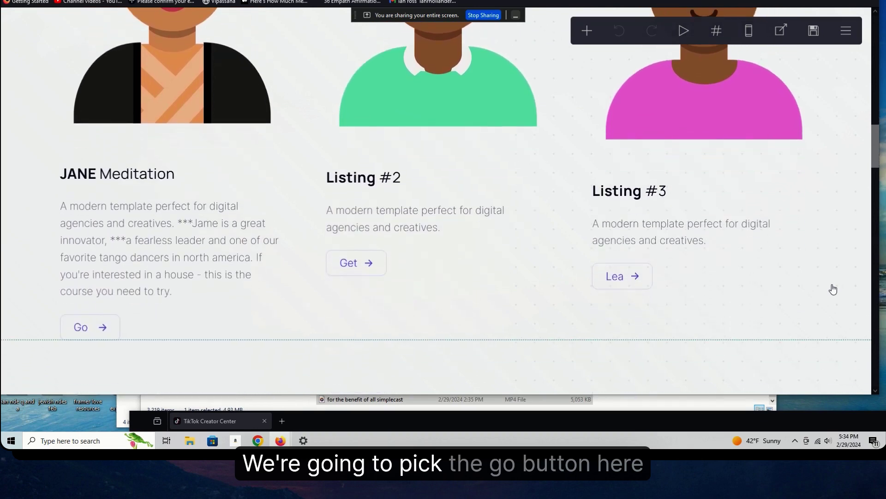
{"action": "left_click", "coordinate": [105, 331]}
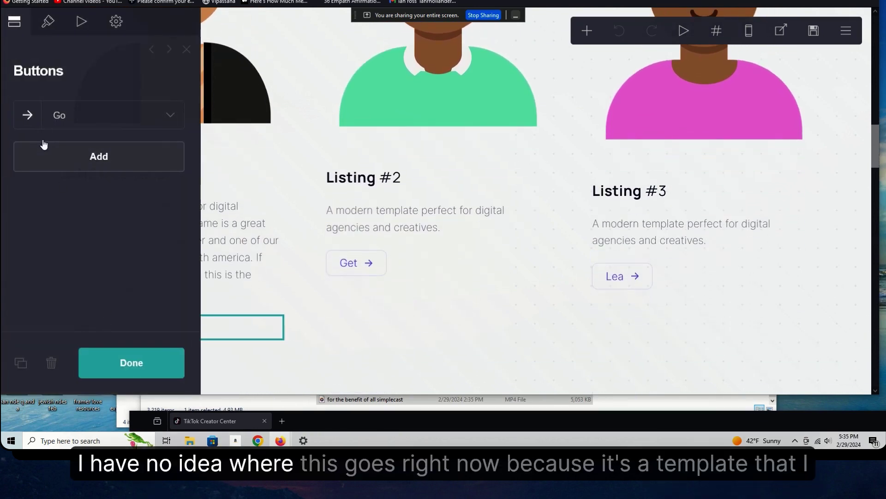
{"action": "left_click", "coordinate": [31, 121]}
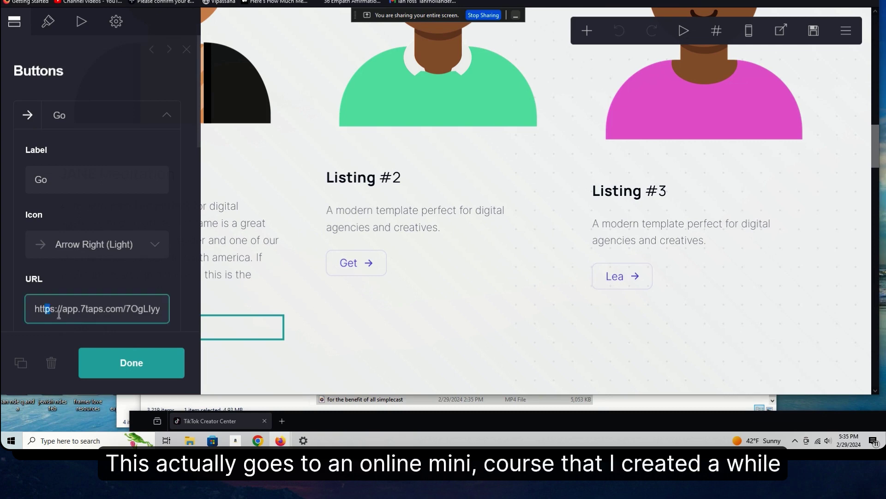
{"action": "left_click_drag", "start_coordinate": [48, 312], "coordinate": [204, 336]}
{"action": "type", "text": "https://goodkarma.link/empath"}
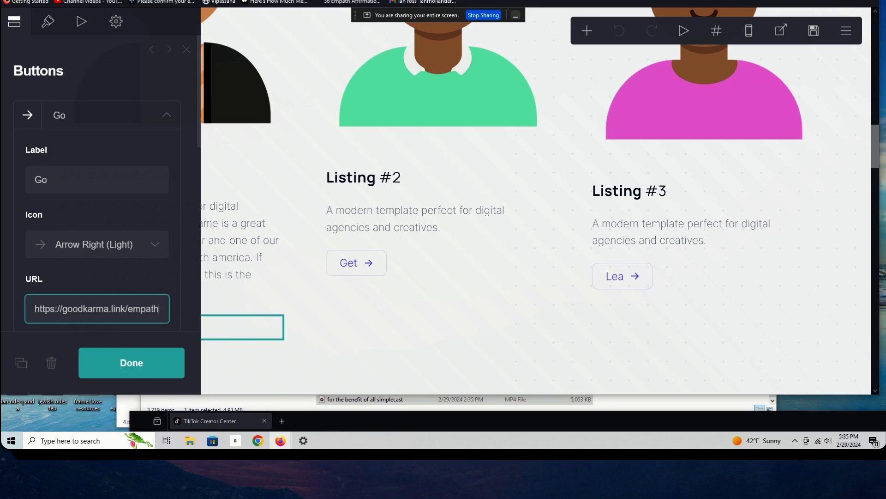
{"action": "type", "text": "s"}
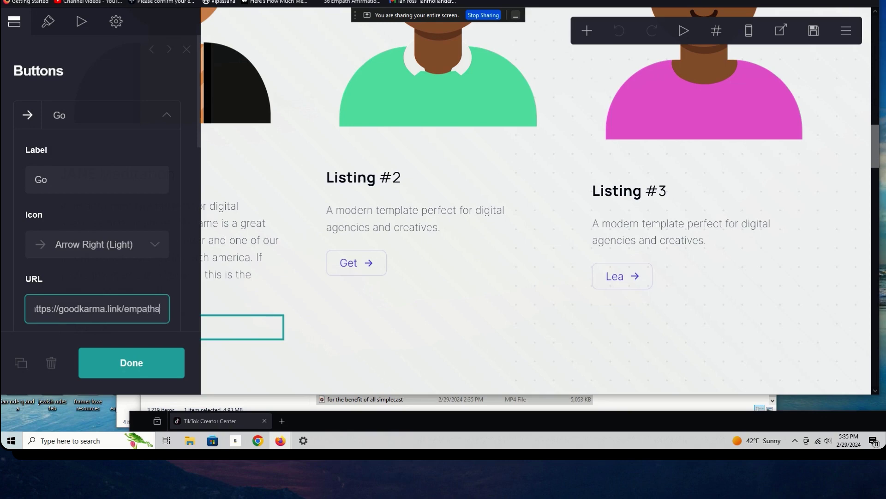
{"action": "left_click", "coordinate": [161, 364]}
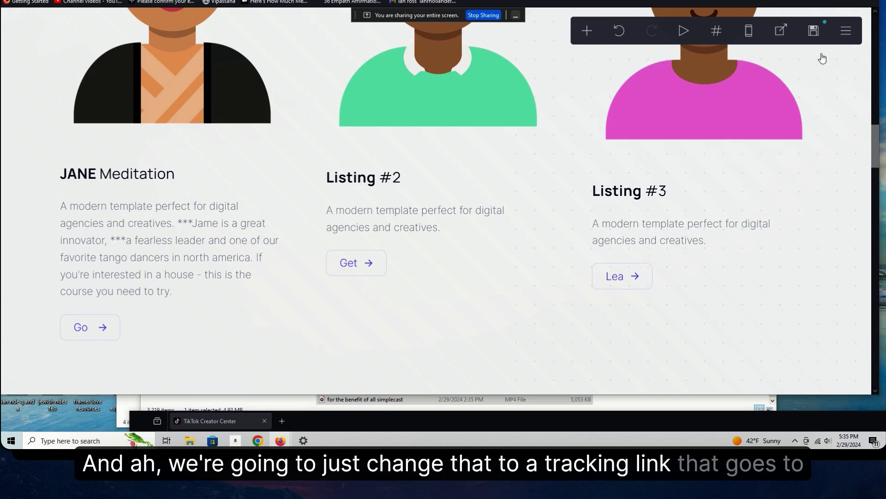
- Publish the changes to cartel1.carrd.co and view the live site scrolled to the listings
{"action": "left_click", "coordinate": [813, 30]}
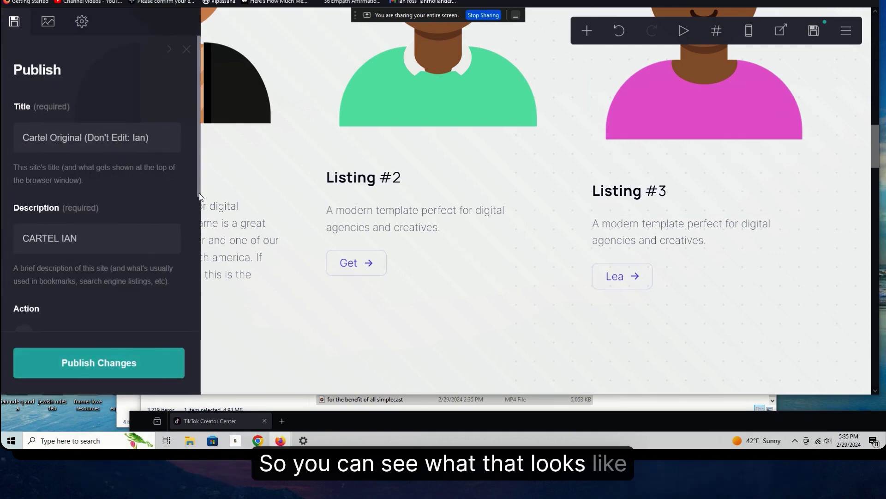
{"action": "left_click_drag", "start_coordinate": [198, 187], "coordinate": [200, 309]}
{"action": "scroll", "coordinate": [198, 305], "scroll_direction": "up", "scroll_amount": 2}
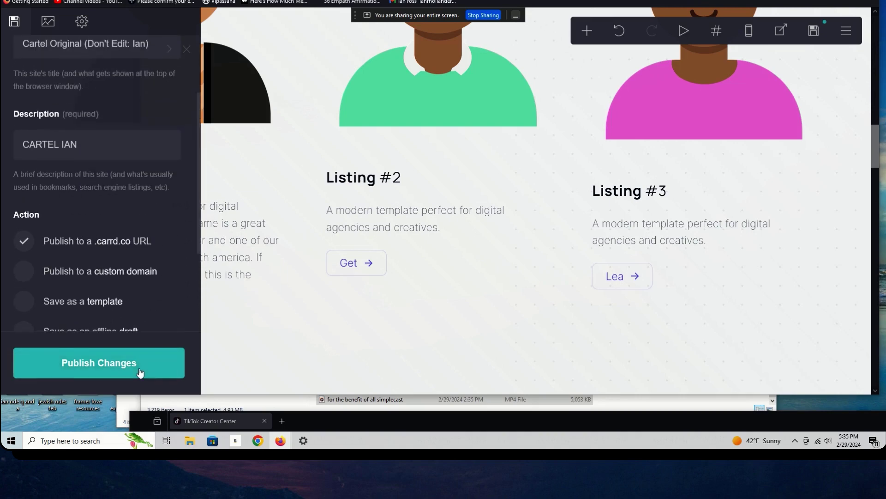
{"action": "left_click", "coordinate": [99, 363]}
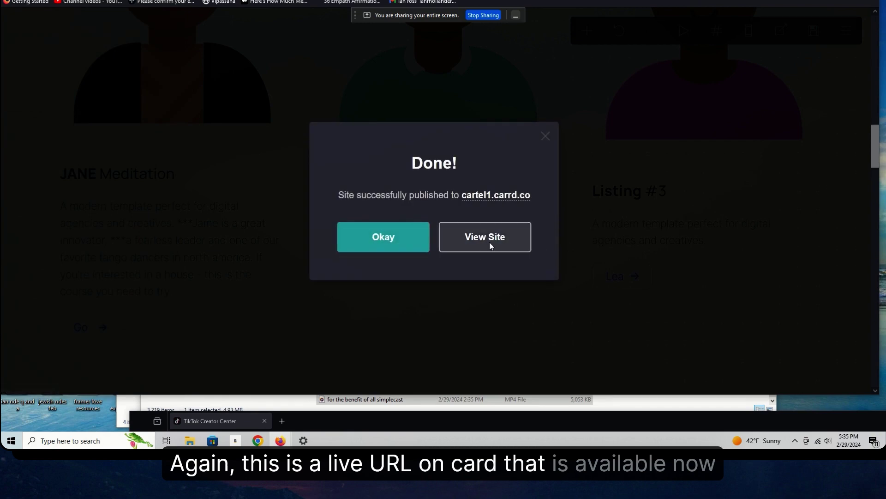
{"action": "left_click", "coordinate": [489, 242]}
{"action": "left_click_drag", "start_coordinate": [877, 65], "coordinate": [875, 182]}
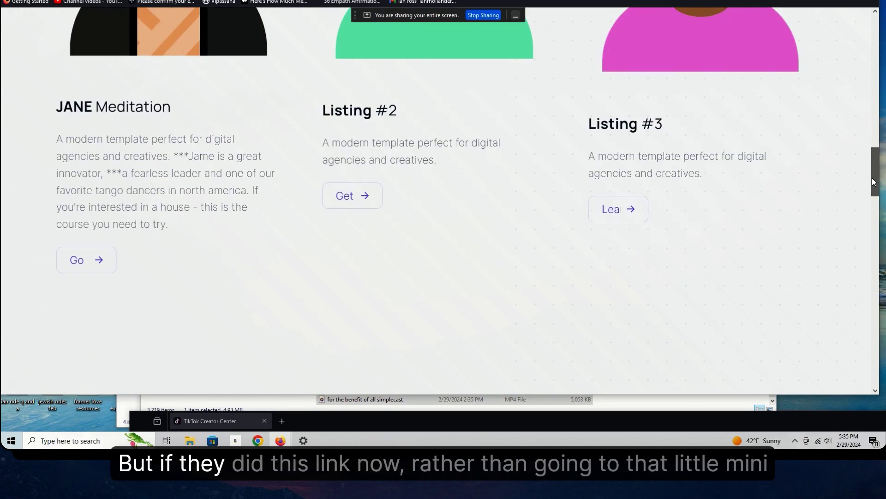
- Follow the live Go link to the 2024 Empaths Survival Guide BUNDLE page, then dismiss the editor's publish notice
{"action": "left_click", "coordinate": [96, 260]}
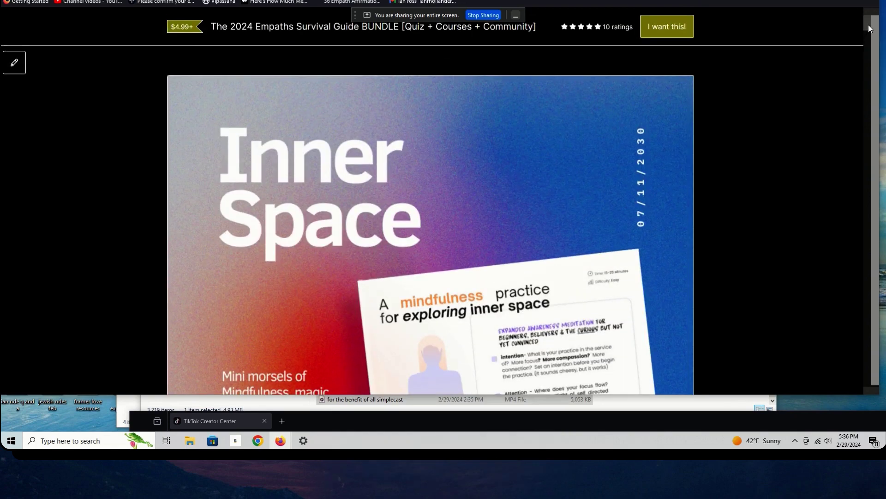
{"action": "left_click_drag", "start_coordinate": [869, 29], "coordinate": [729, 21]}
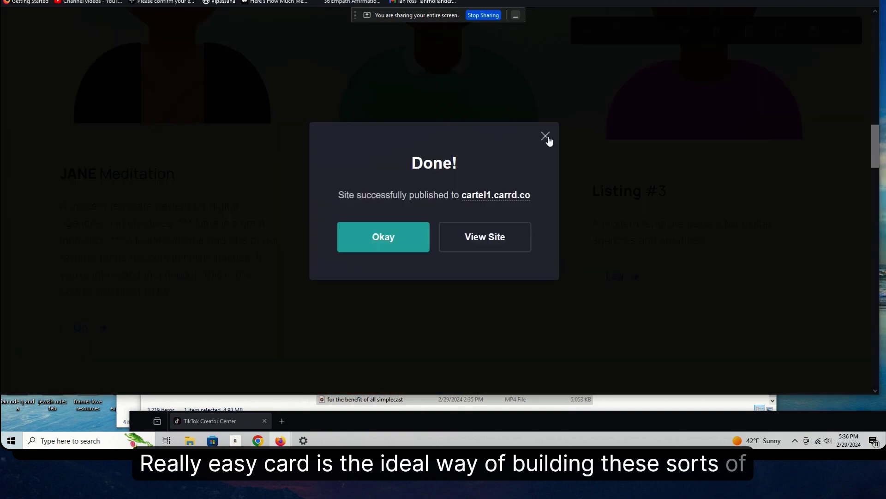
{"action": "left_click", "coordinate": [546, 137]}
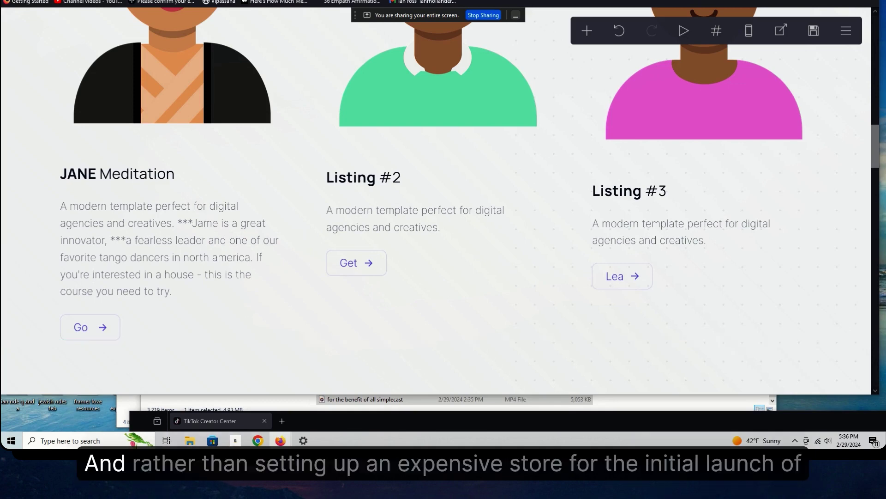
- Scroll the editor back up to the MEDITATION COURSES hero heading
{"action": "left_click_drag", "start_coordinate": [877, 157], "coordinate": [880, 25]}
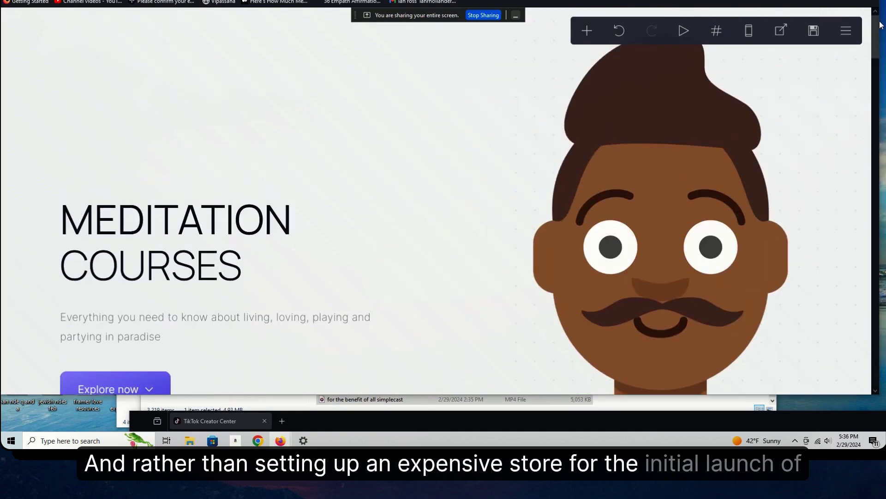